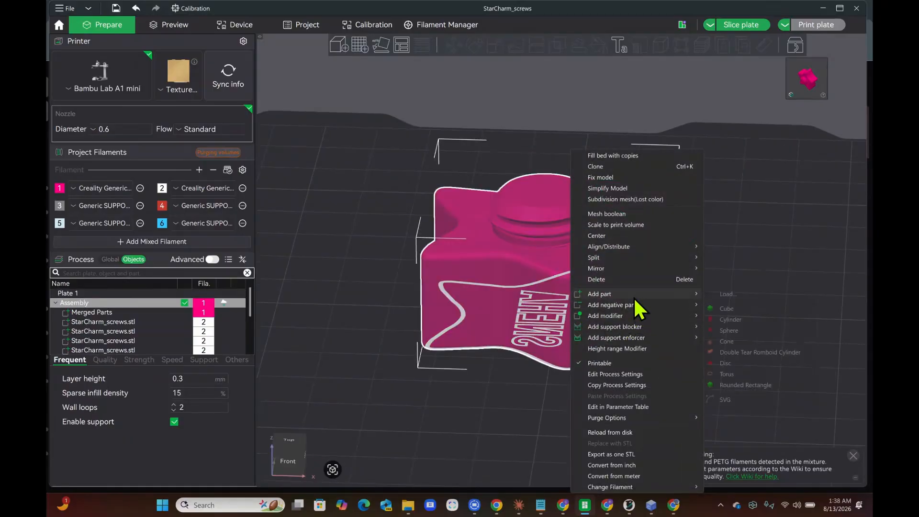
Orbit around the star's lettered side, then bring up and dismiss its action list
mouse_move(634, 297)
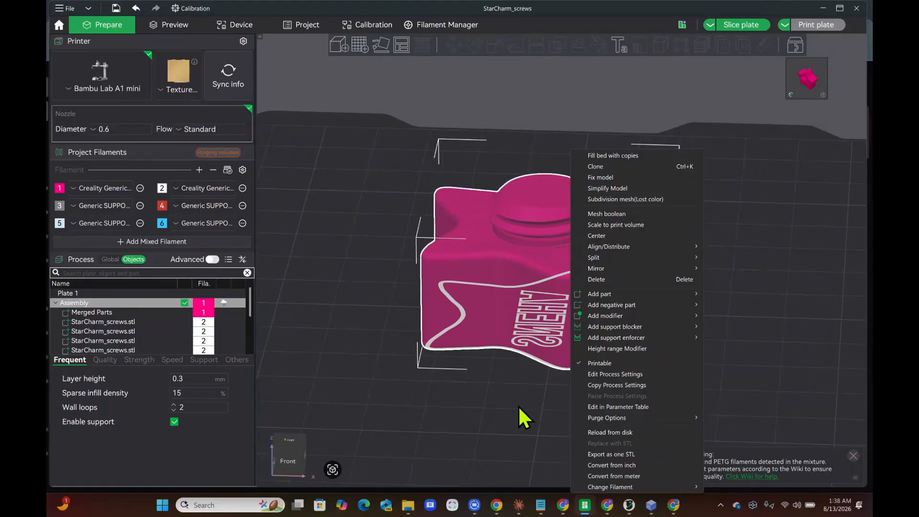
drag(518, 406, 481, 356)
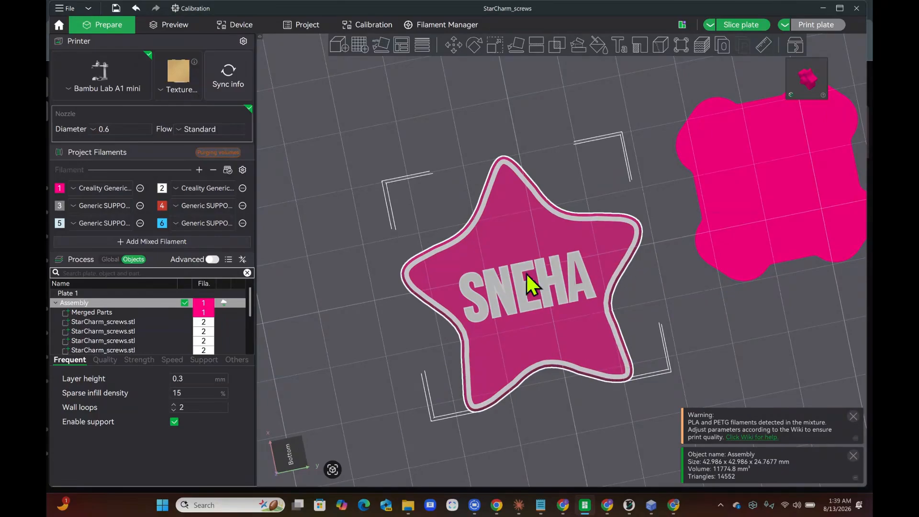
drag(617, 92, 610, 132)
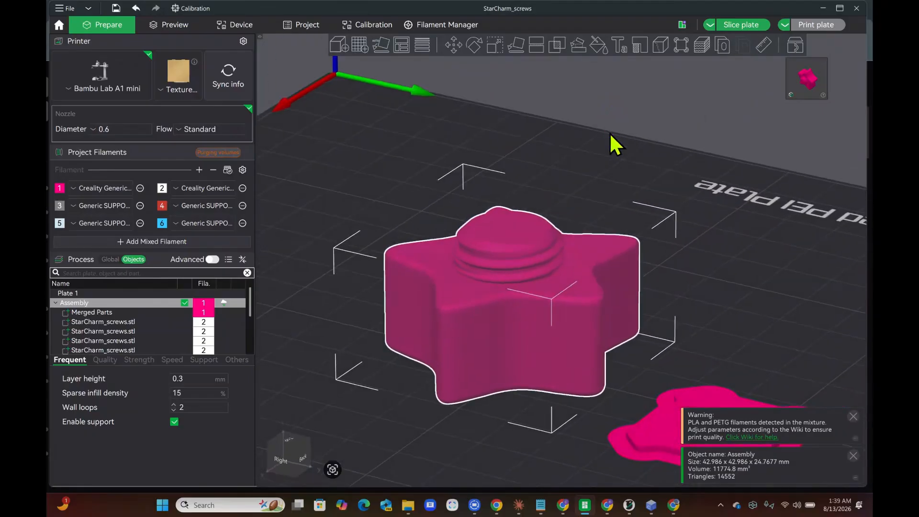
right_click(515, 333)
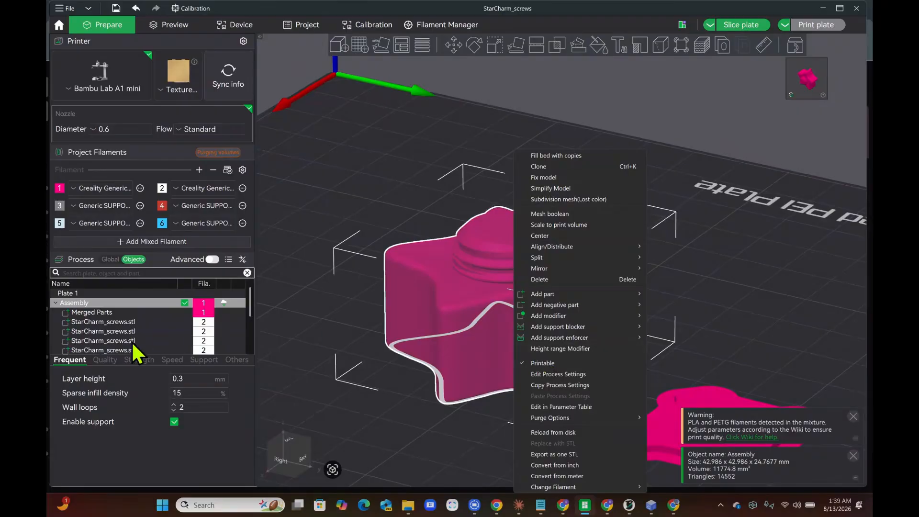
click(291, 355)
scroll(195, 323, down, 3)
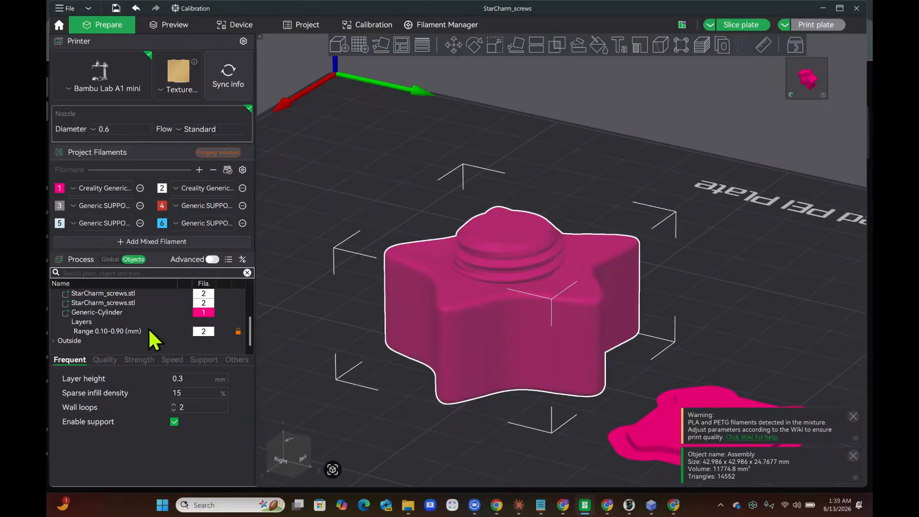
Review the 0.10–0.90 mm height range settings, then bring up the star assembly's action list
click(137, 330)
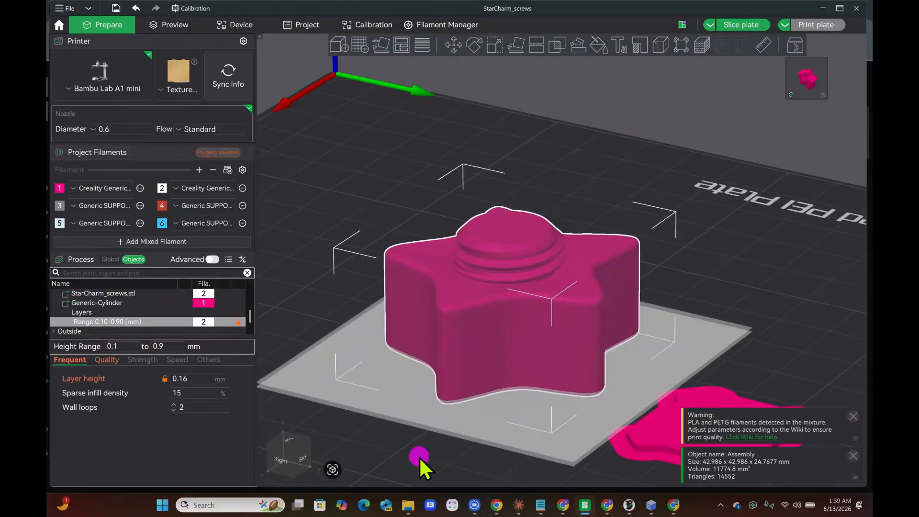
drag(419, 457, 426, 445)
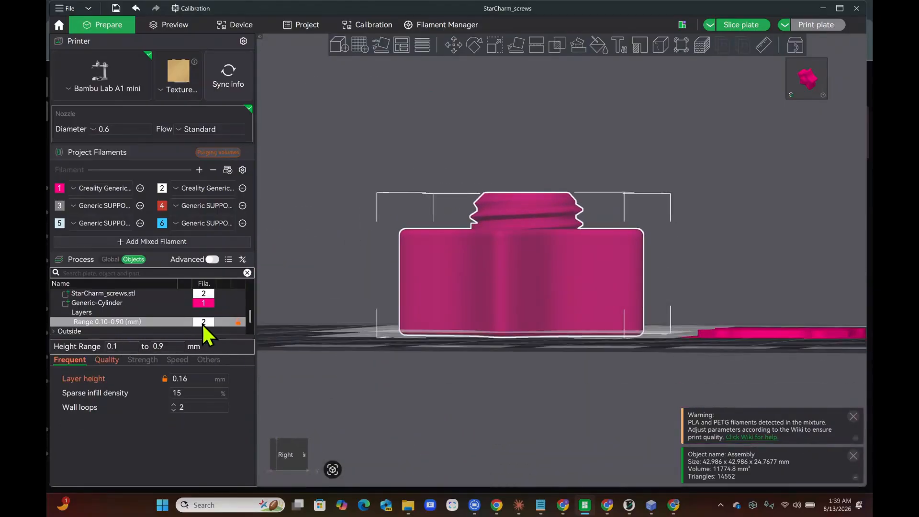
mouse_move(354, 354)
mouse_down()
mouse_move(357, 329)
mouse_move(357, 365)
mouse_move(346, 361)
mouse_move(364, 360)
mouse_up()
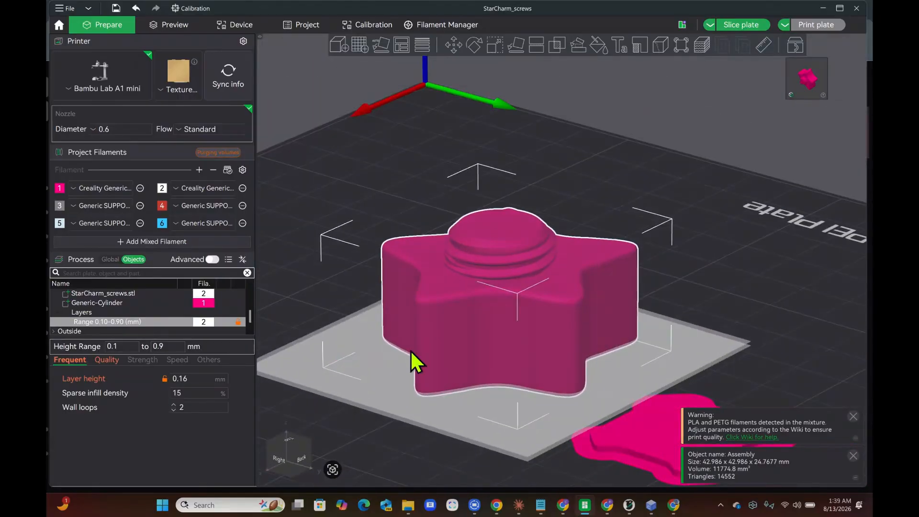
click(435, 289)
right_click(435, 289)
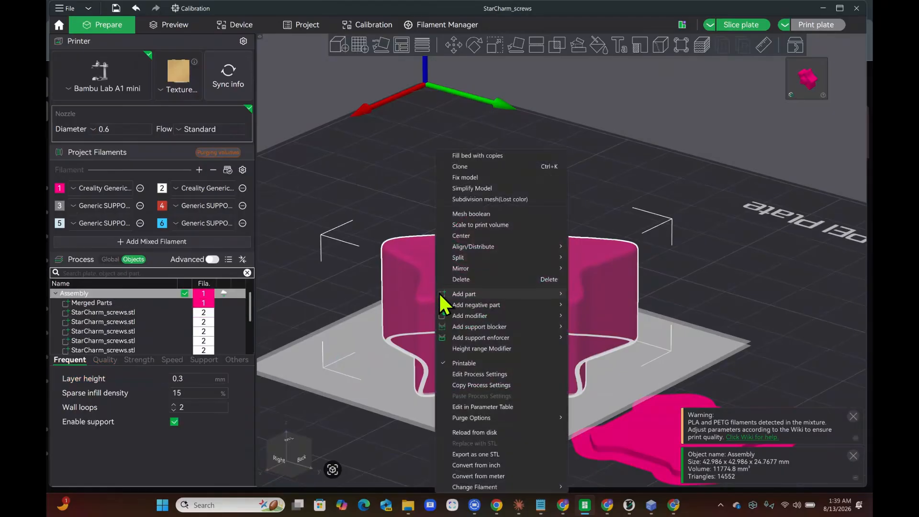
Dismiss the actions, then select the Generic-Cylinder modifier, Merged Parts body and whole assembly in turn
mouse_move(441, 300)
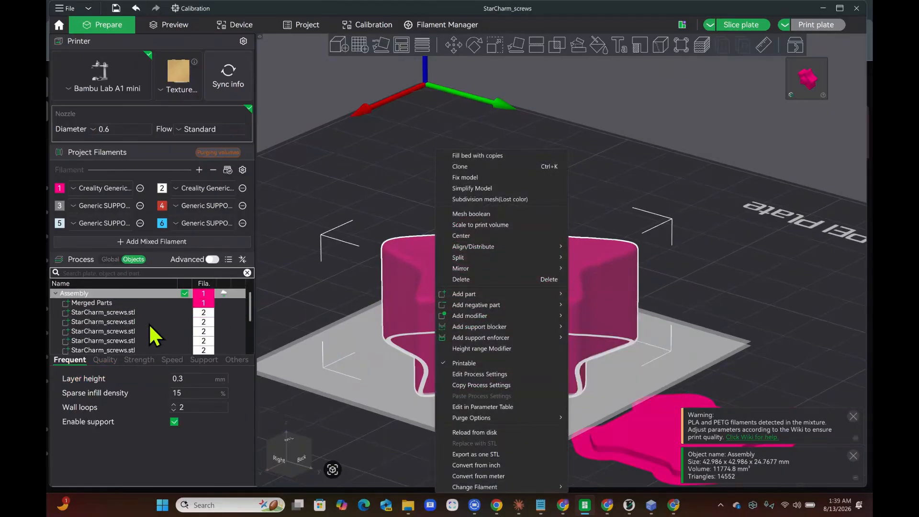
click(133, 304)
scroll(133, 305, down, 3)
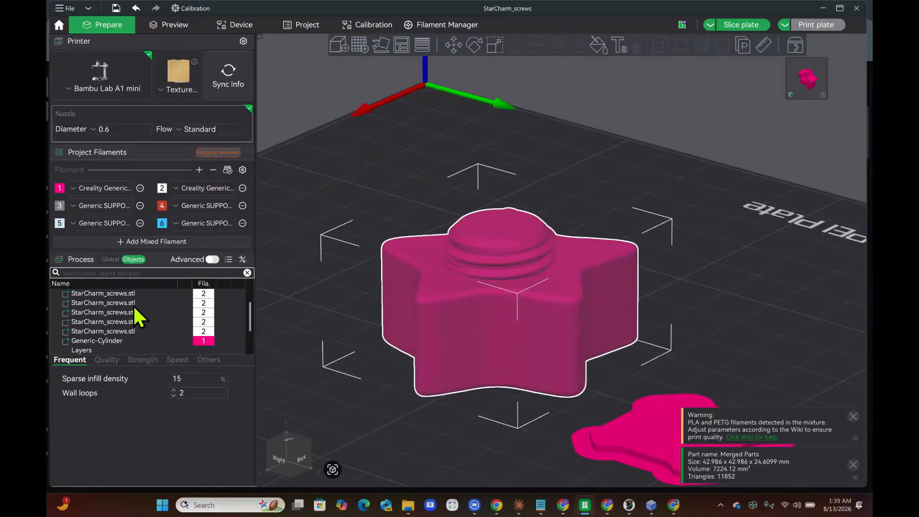
click(124, 312)
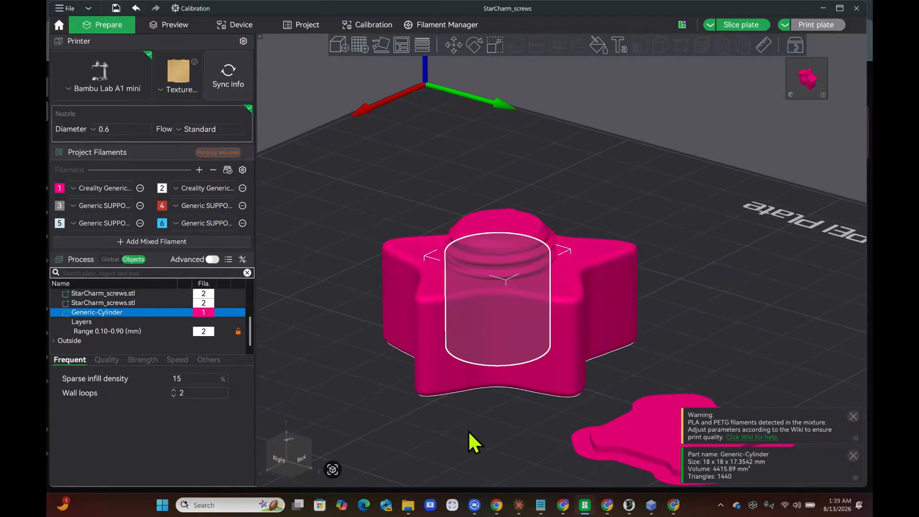
mouse_move(468, 430)
mouse_down()
mouse_move(481, 444)
mouse_move(455, 428)
mouse_move(527, 378)
mouse_move(555, 404)
mouse_move(552, 413)
mouse_move(533, 411)
mouse_up()
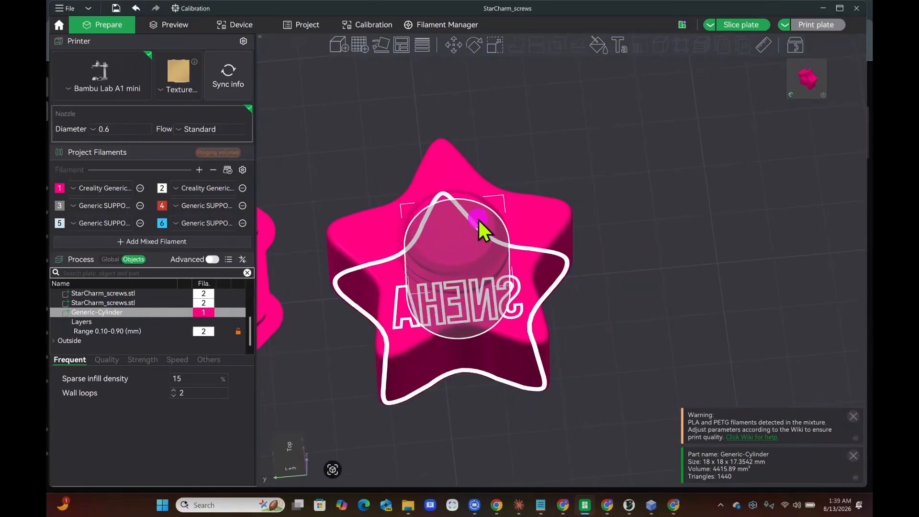
click(478, 220)
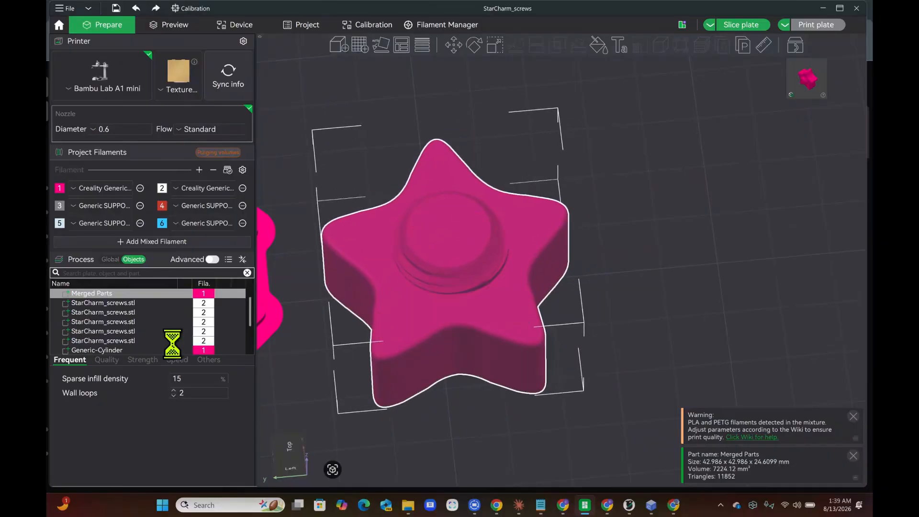
click(113, 341)
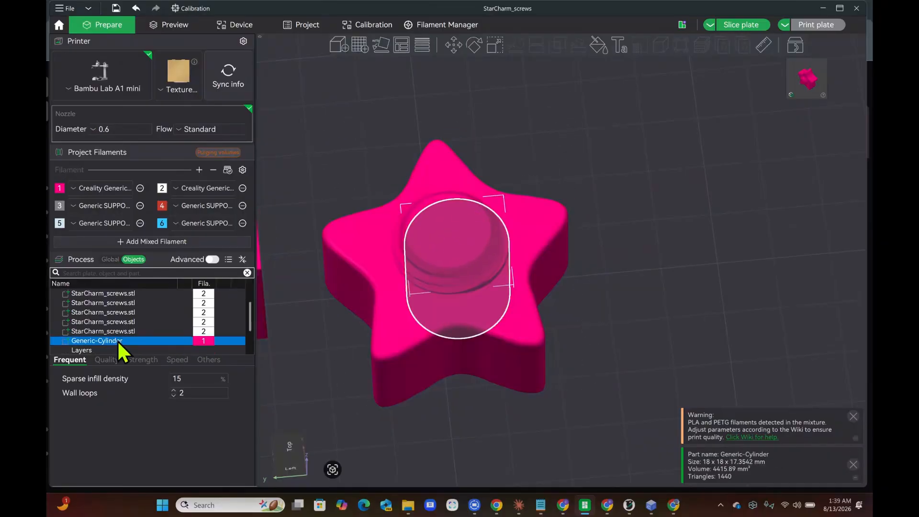
click(195, 350)
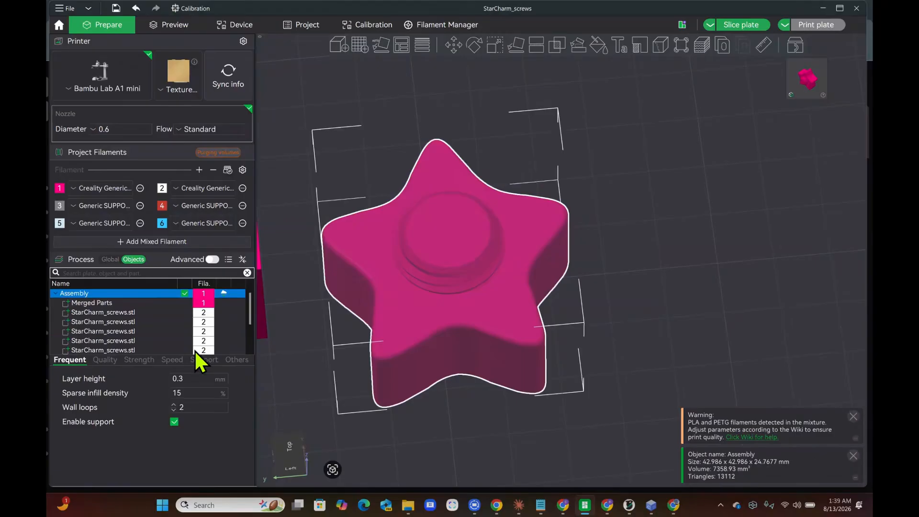
scroll(154, 313, down, 3)
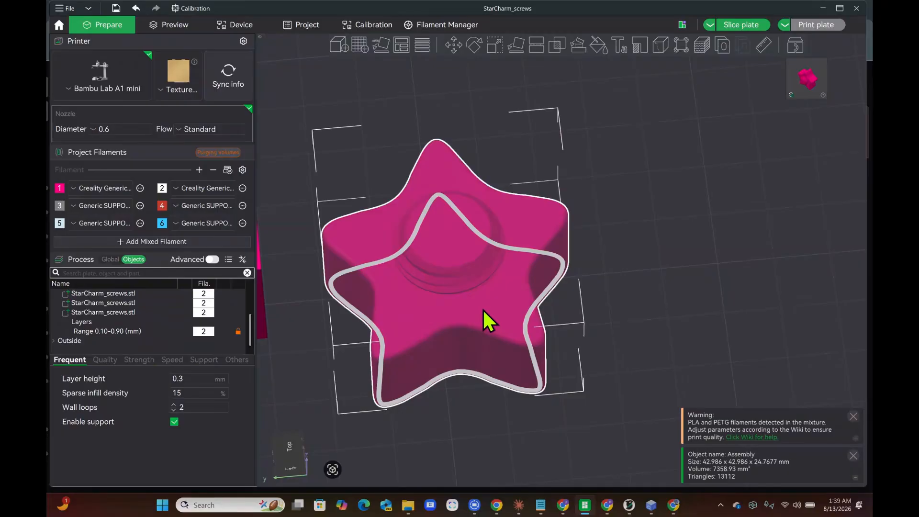
key(ctrl+z)
key(ctrl+z)
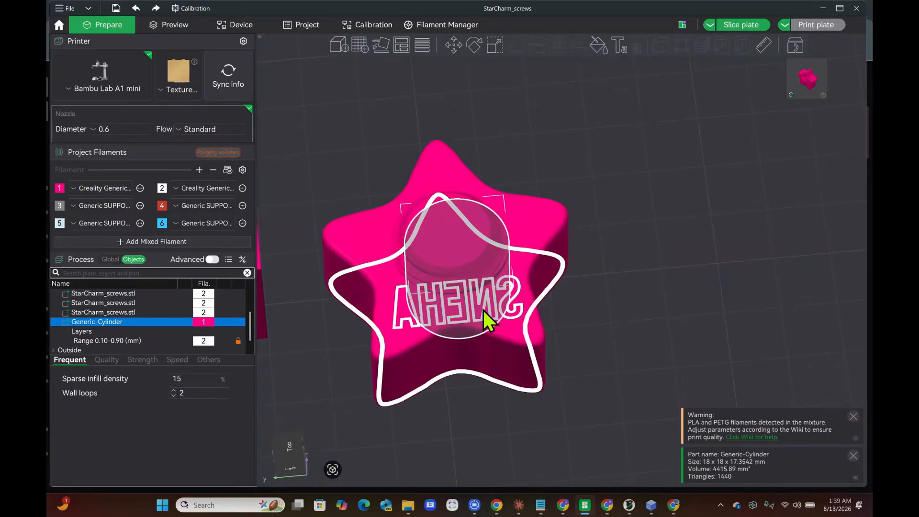
mouse_move(622, 311)
mouse_down()
mouse_move(598, 297)
mouse_move(614, 315)
mouse_up()
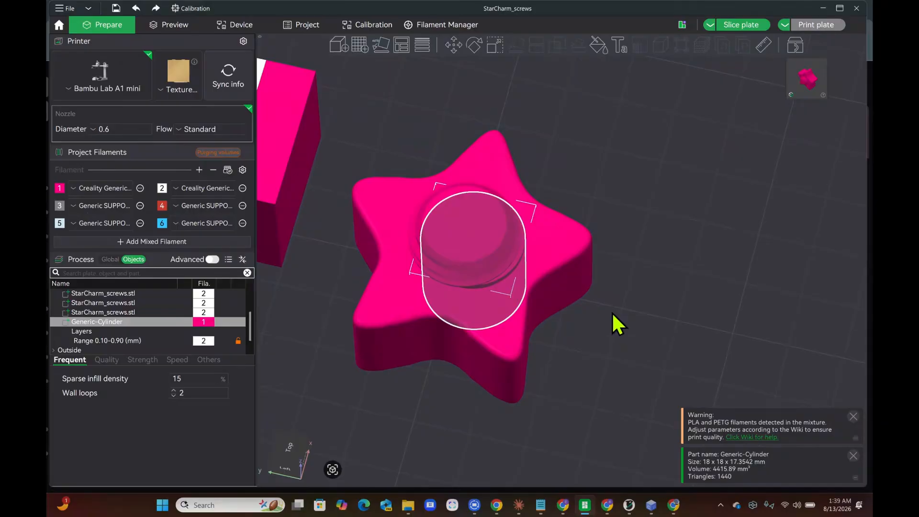
click(788, 379)
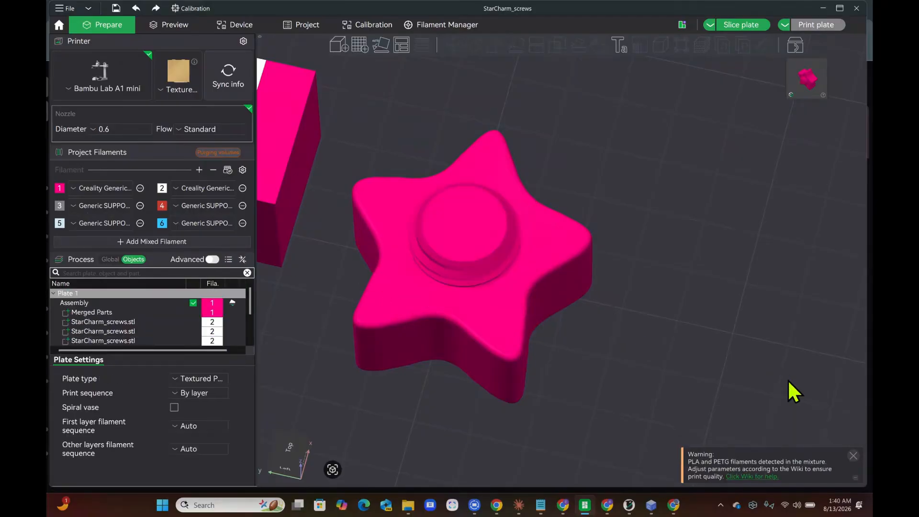
click(553, 232)
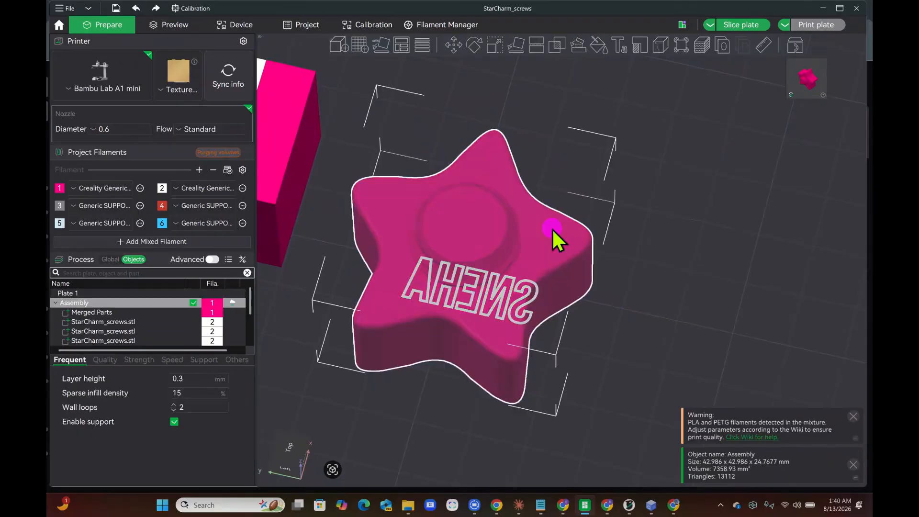
key(3)
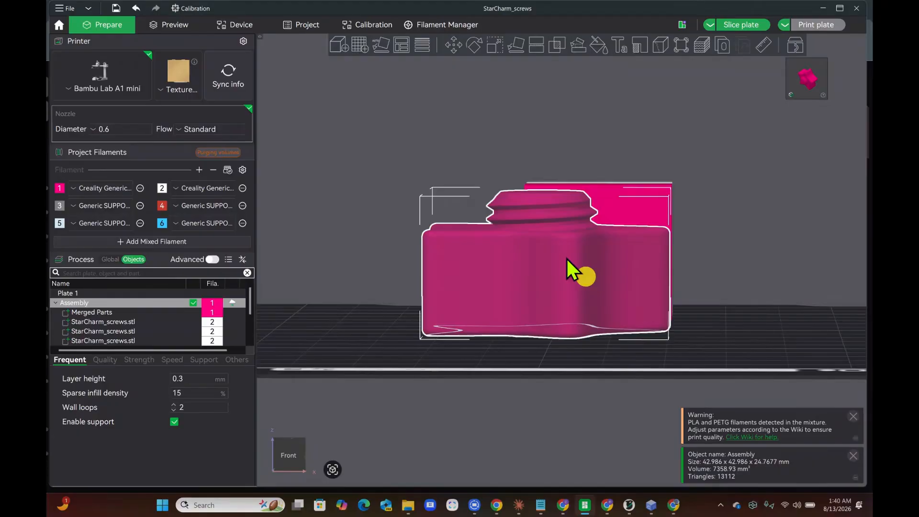
Add a cylinder modifier to the star assembly and acknowledge the note about it
right_click(588, 282)
mouse_move(654, 294)
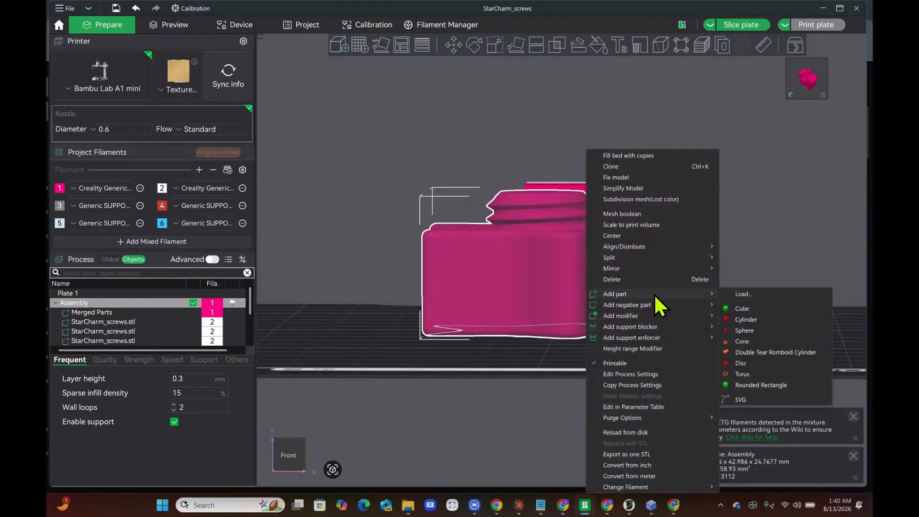
click(764, 319)
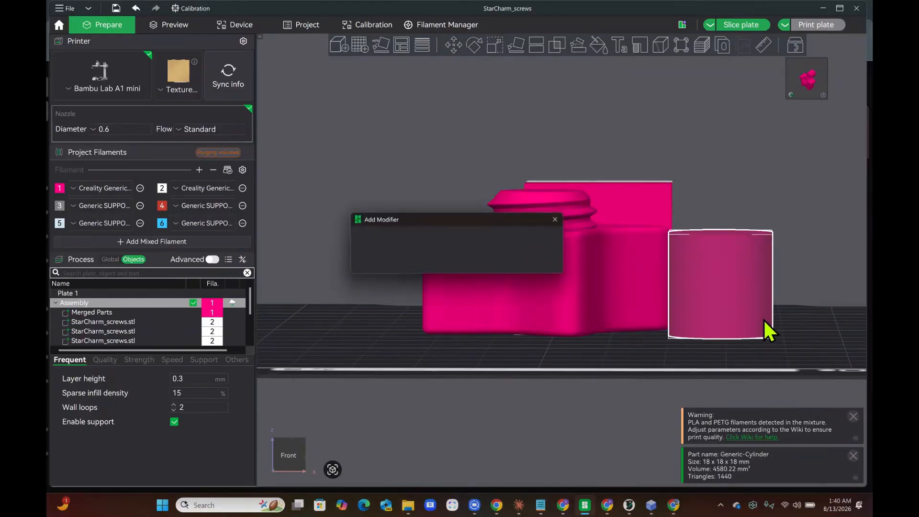
click(530, 256)
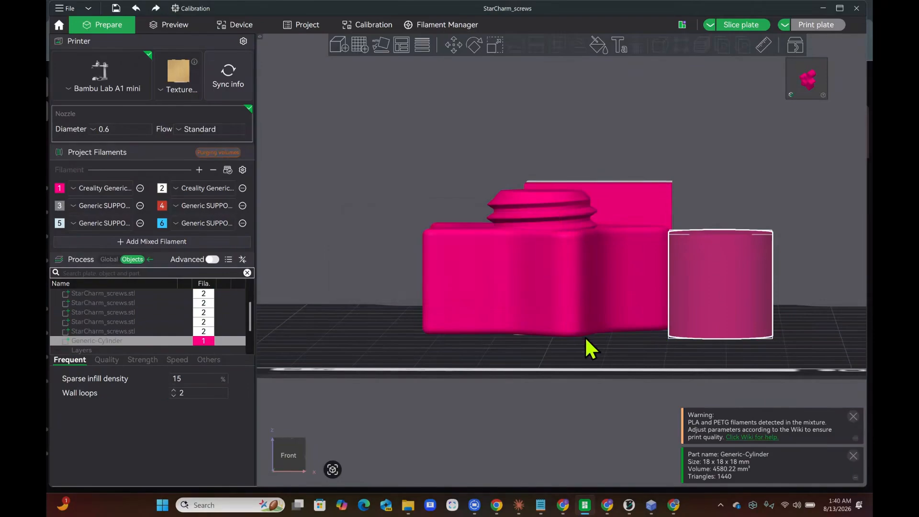
Drag the cylinder roughly onto the star's threaded neck and reselect it in the object list
drag(584, 338, 613, 396)
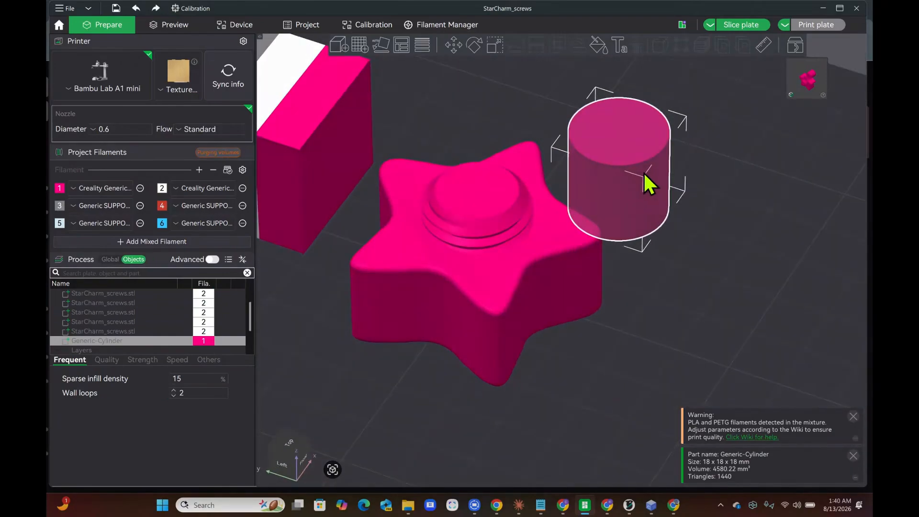
drag(641, 171, 500, 246)
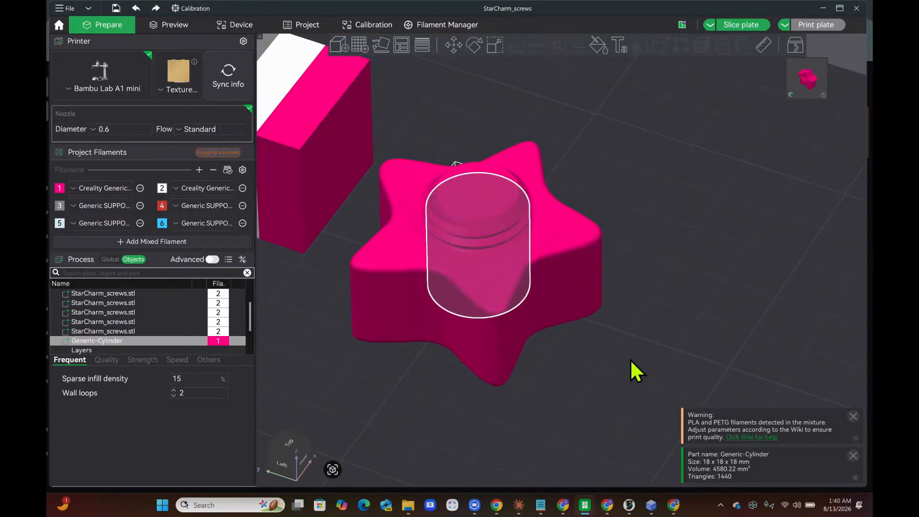
drag(630, 358, 590, 395)
click(591, 380)
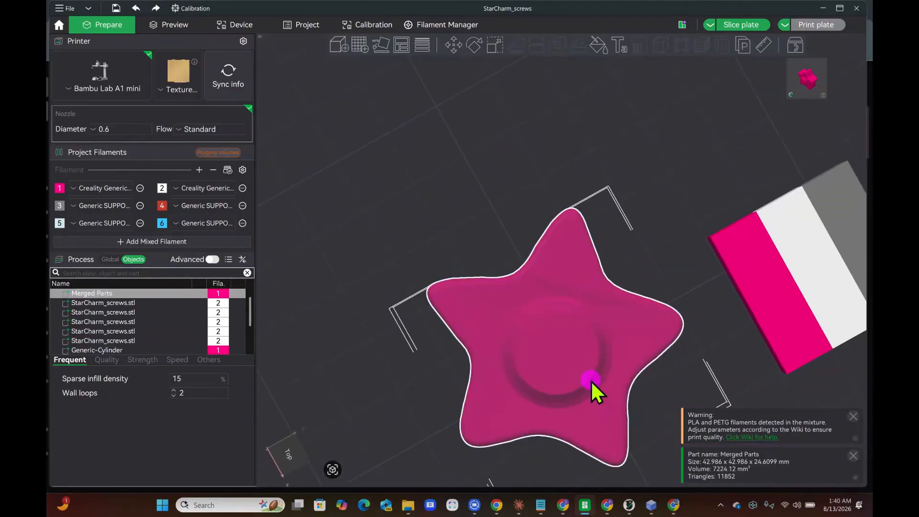
scroll(177, 309, down, 1)
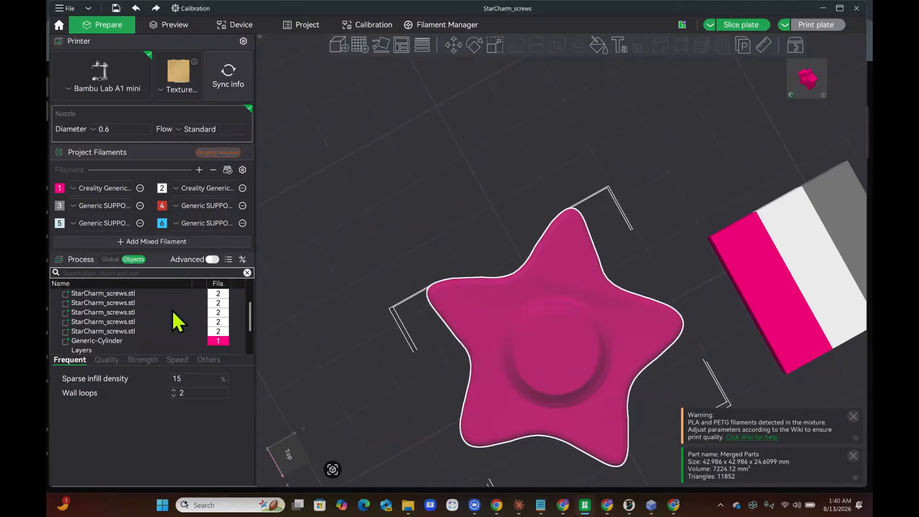
click(125, 339)
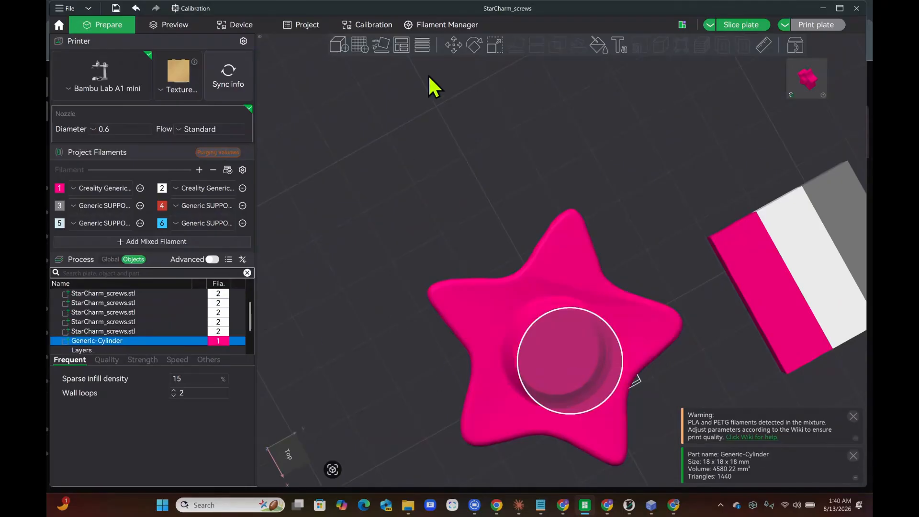
Use the Move gizmo to centre the cylinder on the neck at X 97.49, Y 97.58, Z 9.36
click(453, 46)
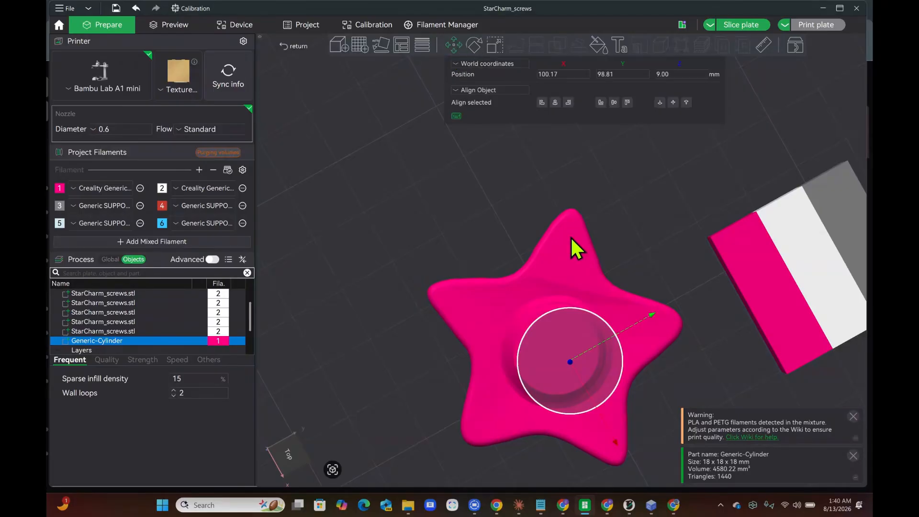
mouse_move(652, 314)
mouse_down()
mouse_move(643, 338)
mouse_move(647, 332)
mouse_up()
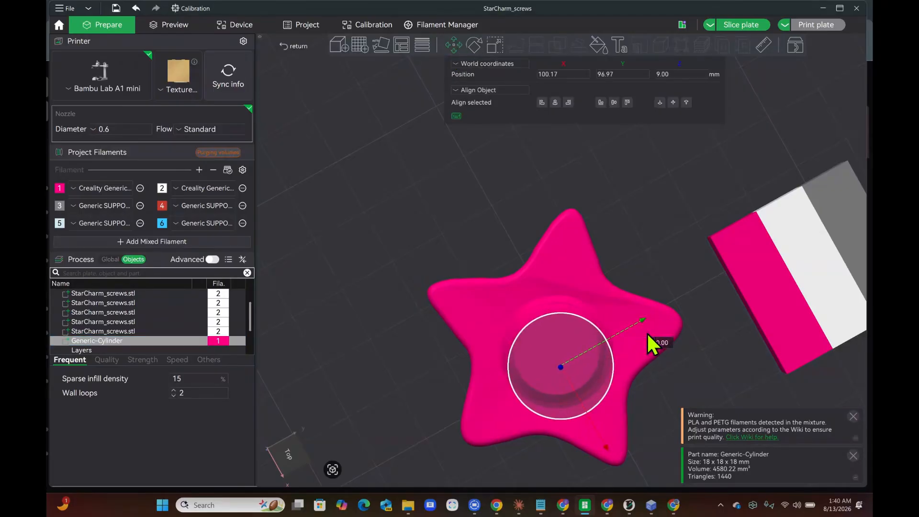
drag(607, 450, 585, 416)
drag(669, 432, 644, 400)
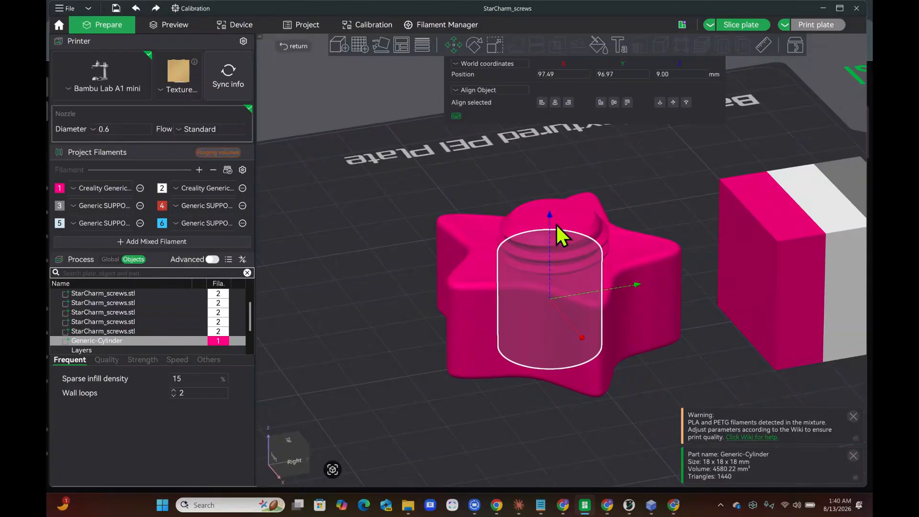
mouse_move(550, 214)
mouse_down()
mouse_move(537, 189)
mouse_move(536, 216)
mouse_up()
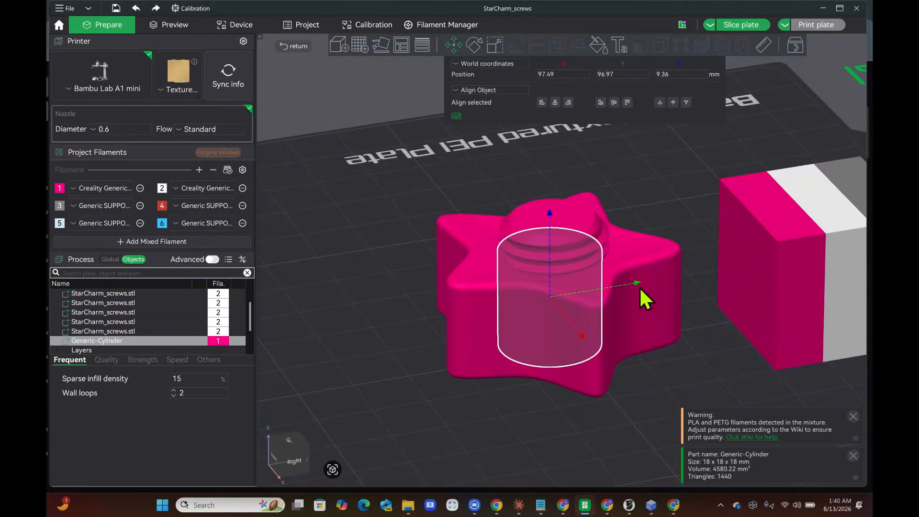
drag(636, 284, 639, 285)
mouse_move(642, 388)
mouse_down()
mouse_move(640, 370)
mouse_move(639, 386)
mouse_up()
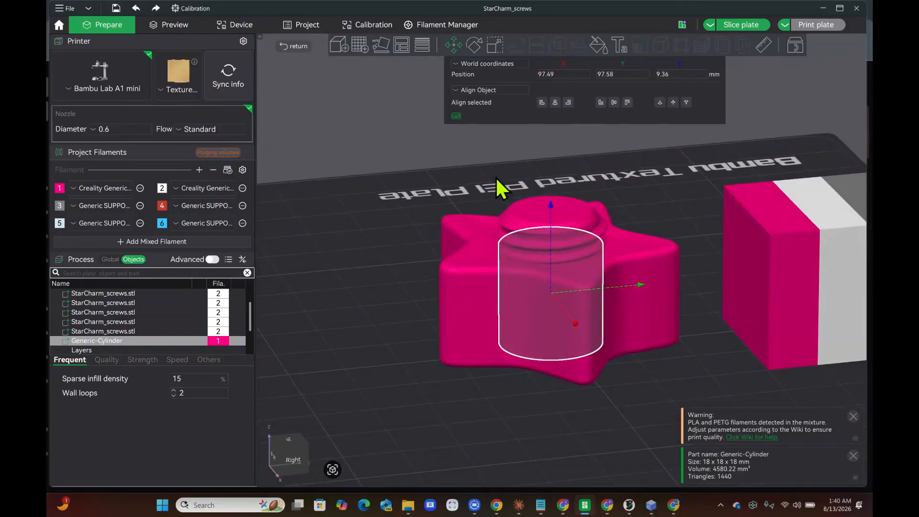
click(491, 51)
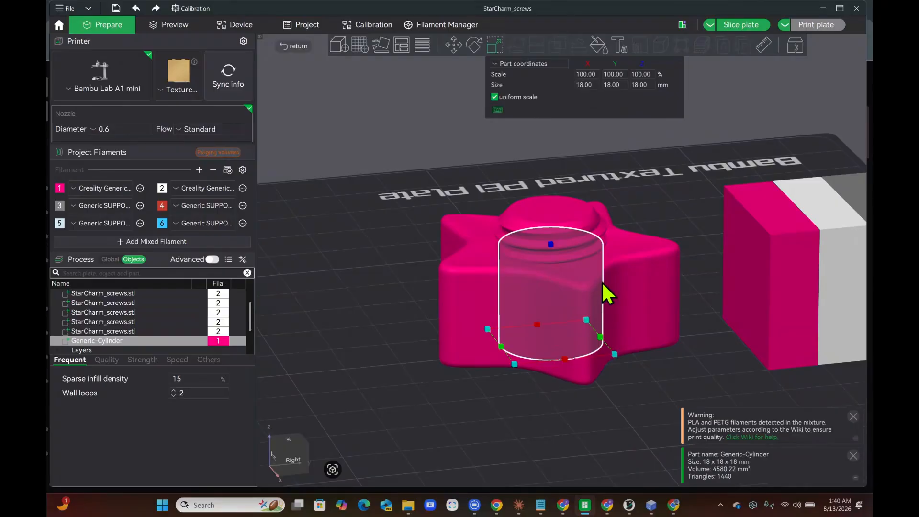
Scale the cylinder's height to 96.02% (18 × 18 × 17.28 mm) and deselect it
mouse_move(550, 246)
mouse_down()
mouse_move(532, 230)
mouse_move(545, 249)
mouse_up()
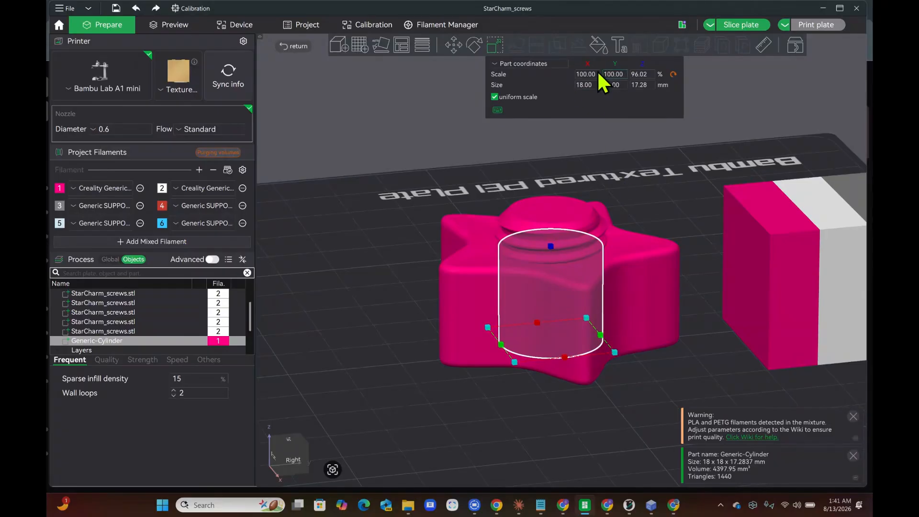
click(605, 418)
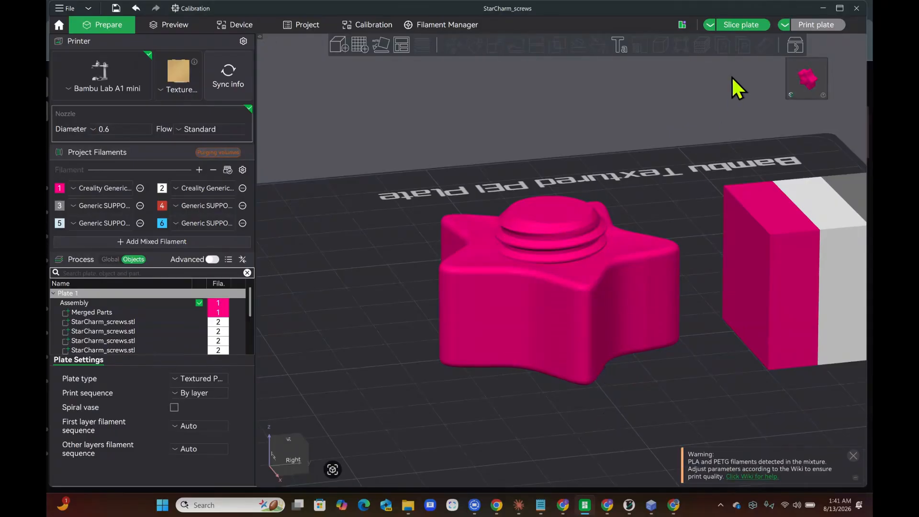
Slice the plate (43m48s, 13.57 g), check the underside, then reselect the cylinder in Prepare
click(741, 28)
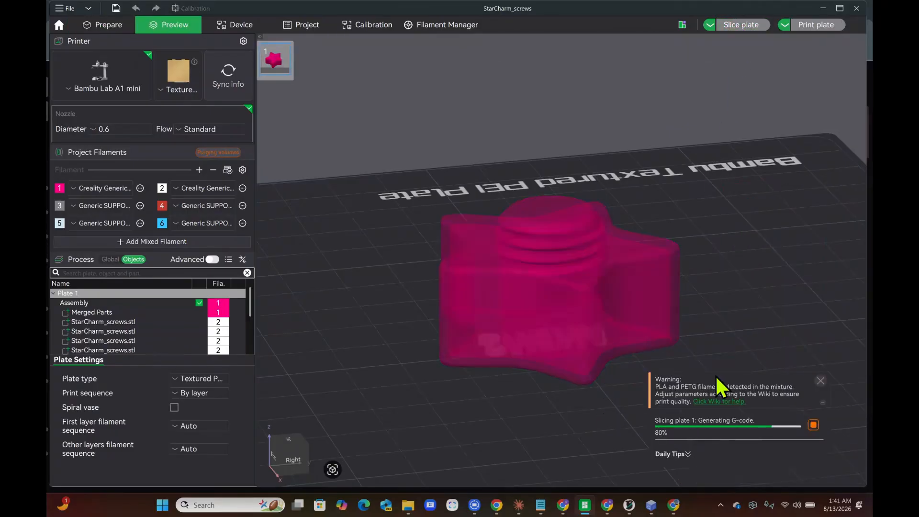
drag(594, 412, 588, 383)
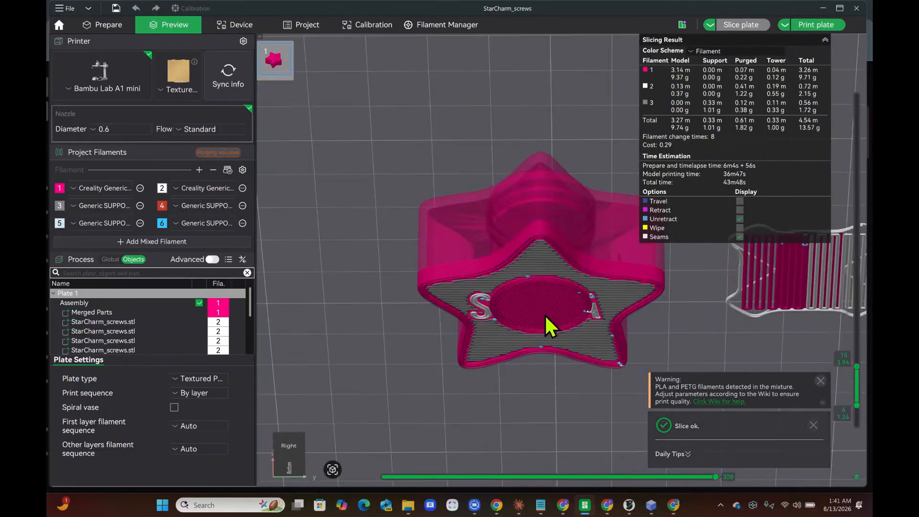
scroll(143, 341, down, 3)
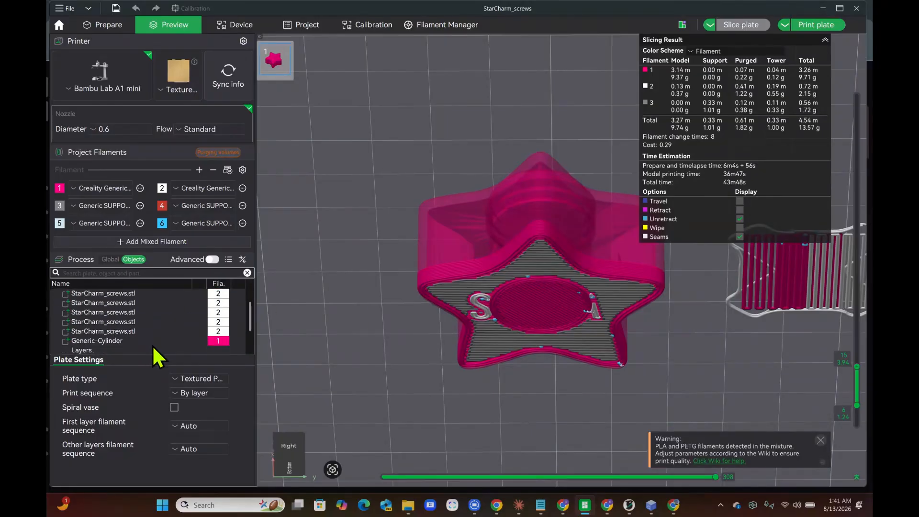
click(137, 322)
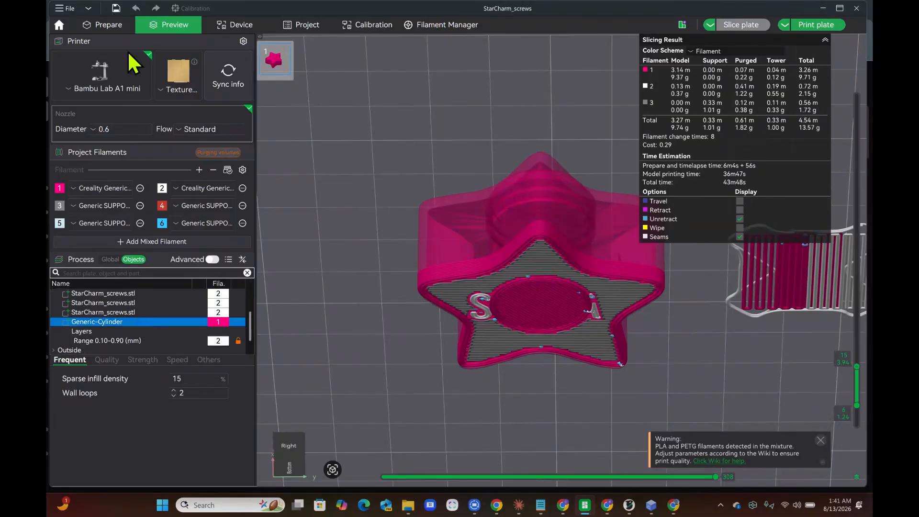
click(99, 28)
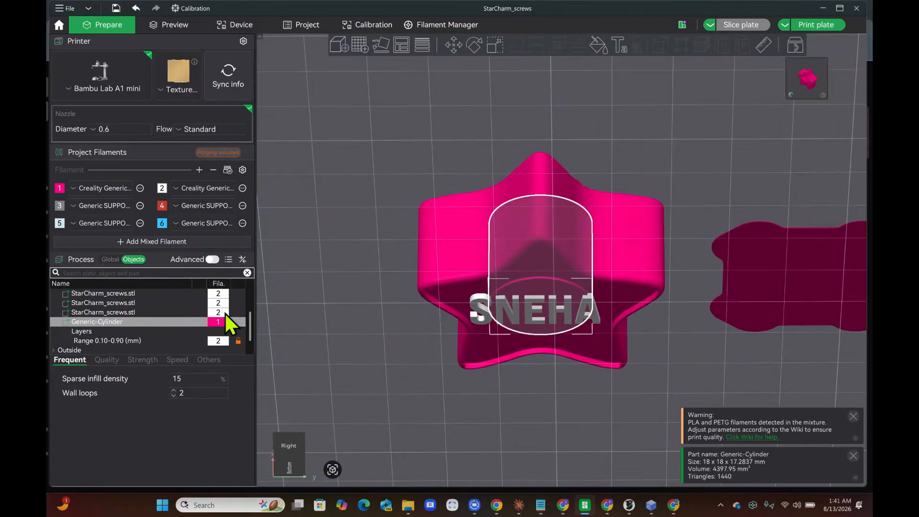
Undo the last change, lift the Generic-Cylinder to about Z 10.31 mm, and re-slice the plate
mouse_move(449, 406)
mouse_down()
mouse_move(455, 419)
mouse_move(452, 411)
mouse_up()
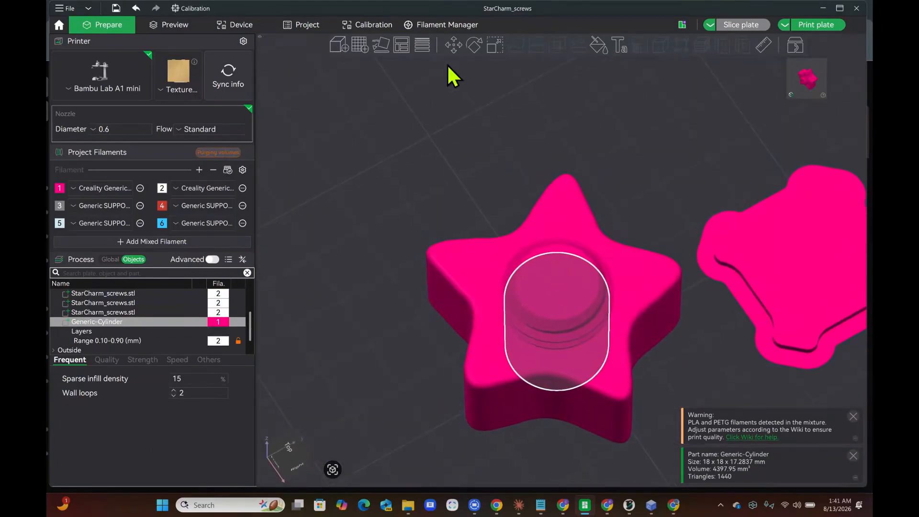
click(455, 41)
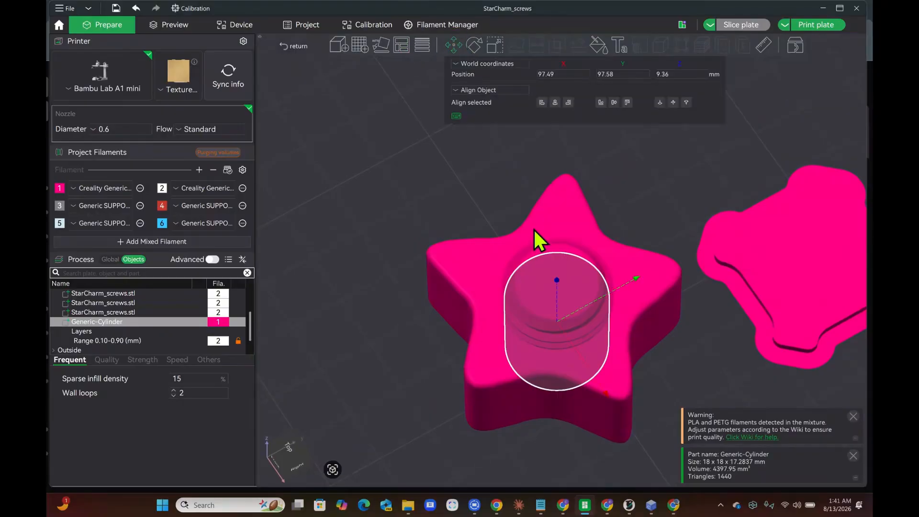
key(ctrl+z)
key(ctrl+z)
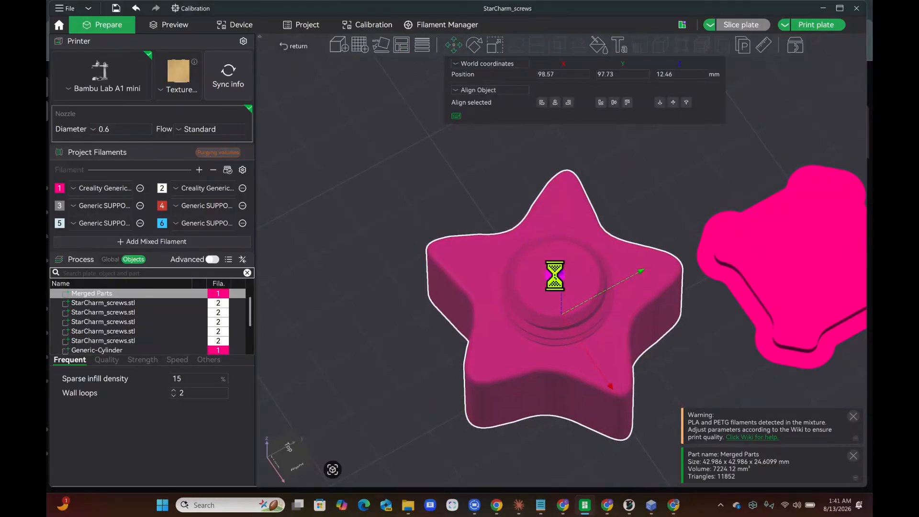
scroll(133, 333, down, 1)
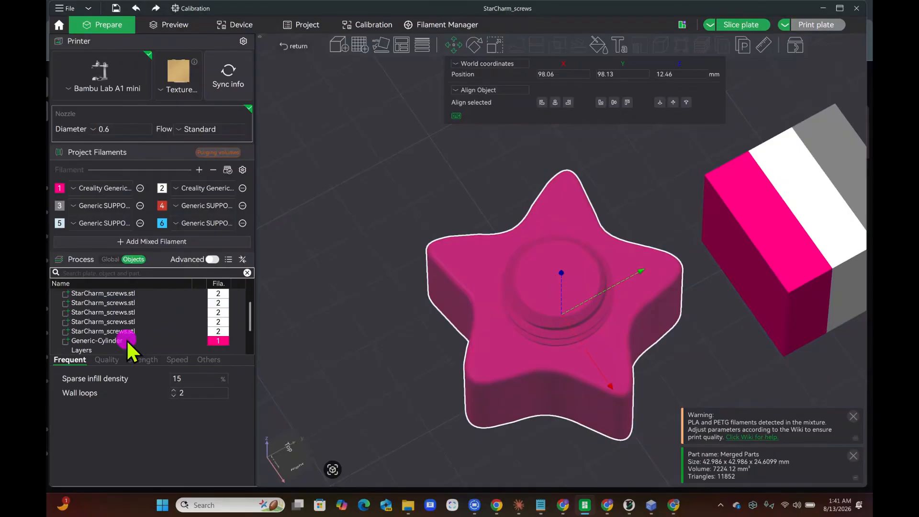
click(126, 340)
drag(556, 279, 555, 268)
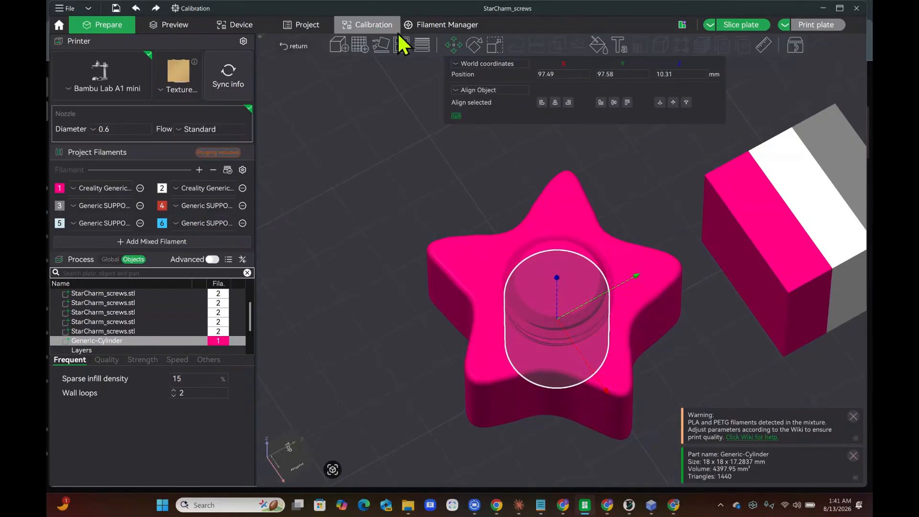
click(740, 29)
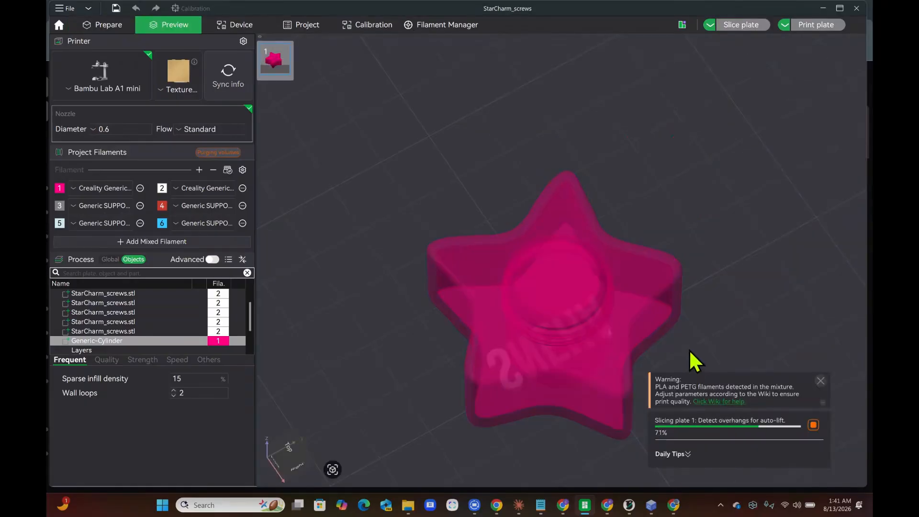
Turn the preview toward the SNEHA text and show the Global process support settings
drag(747, 329, 708, 303)
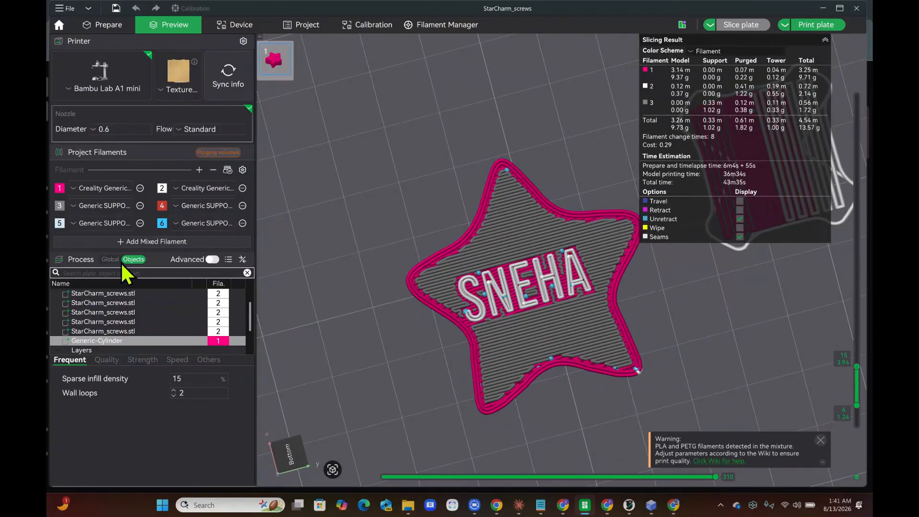
click(110, 255)
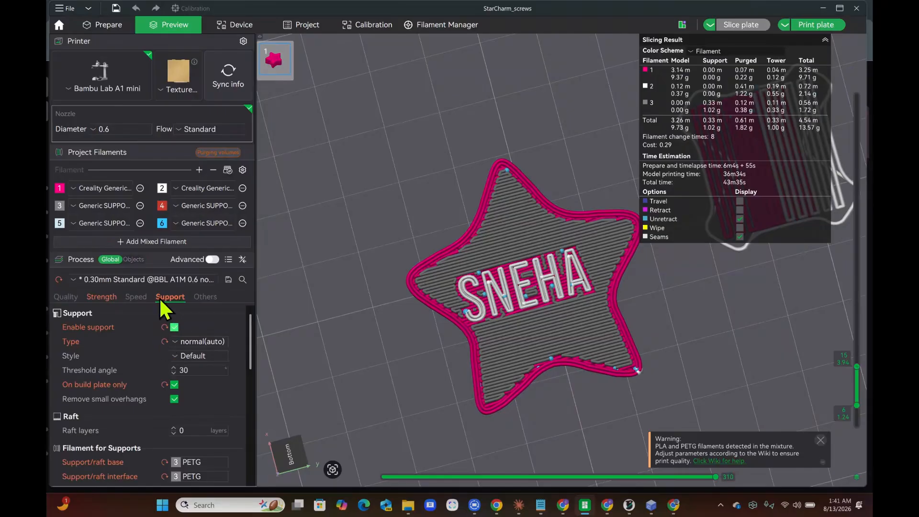
scroll(152, 378, down, 1)
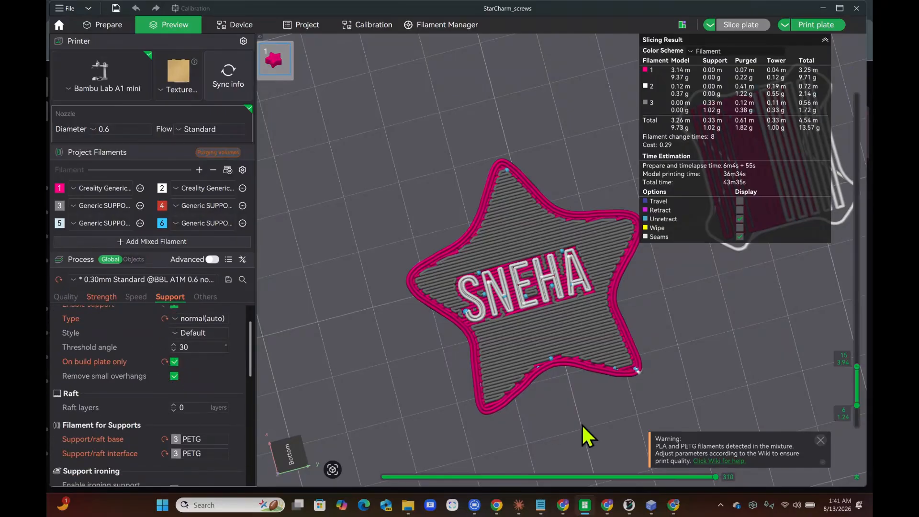
Step through the lower slice layers, view the slice from below, then bring Chrome forward
drag(582, 424, 639, 390)
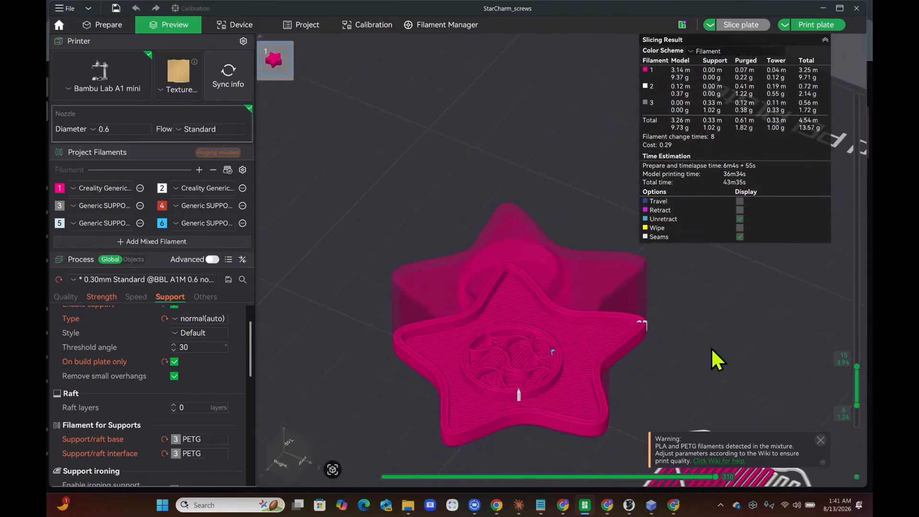
drag(857, 366, 857, 86)
key(2)
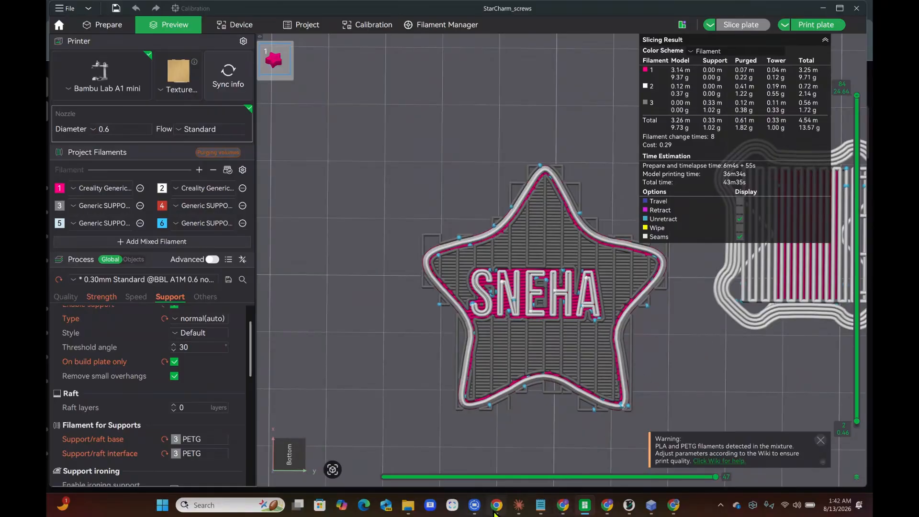
click(496, 511)
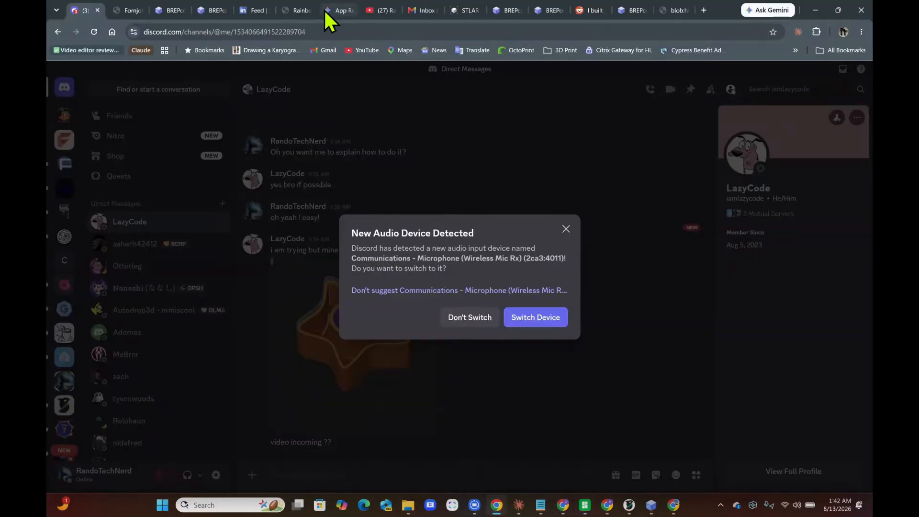
Switch to the BREPcode tab and open the box-with-hole model's code panel and Assistant chat
click(205, 10)
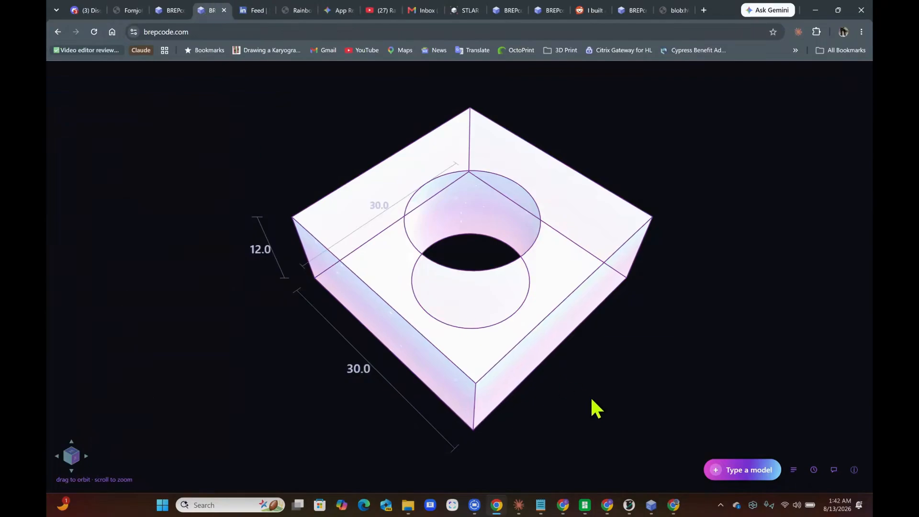
drag(596, 410, 589, 384)
click(752, 471)
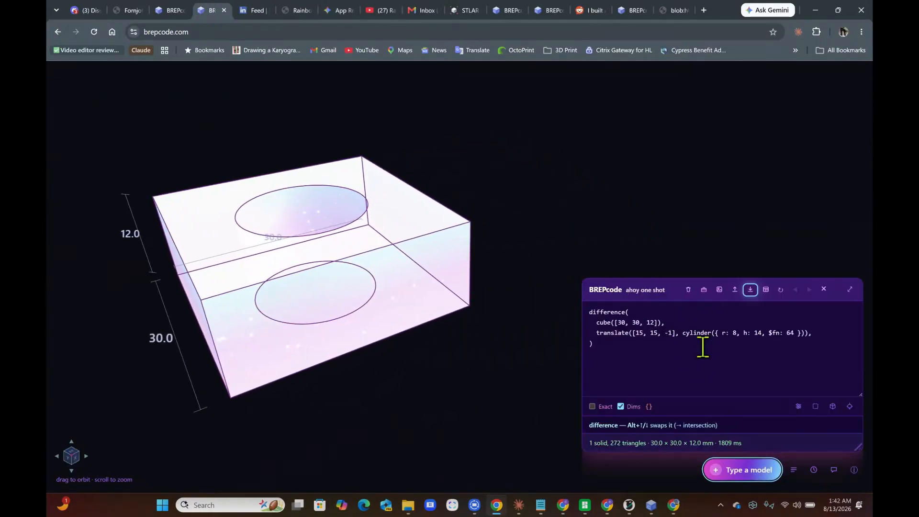
click(834, 470)
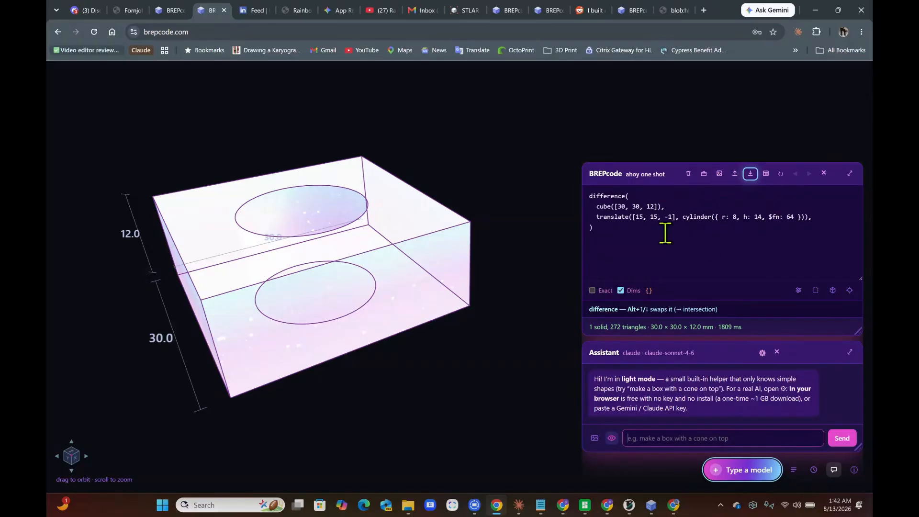
click(317, 33)
Load the shared SnapMaker U1 MICRO model via /m/, then switch to the BREPcode star charm window
click(317, 32)
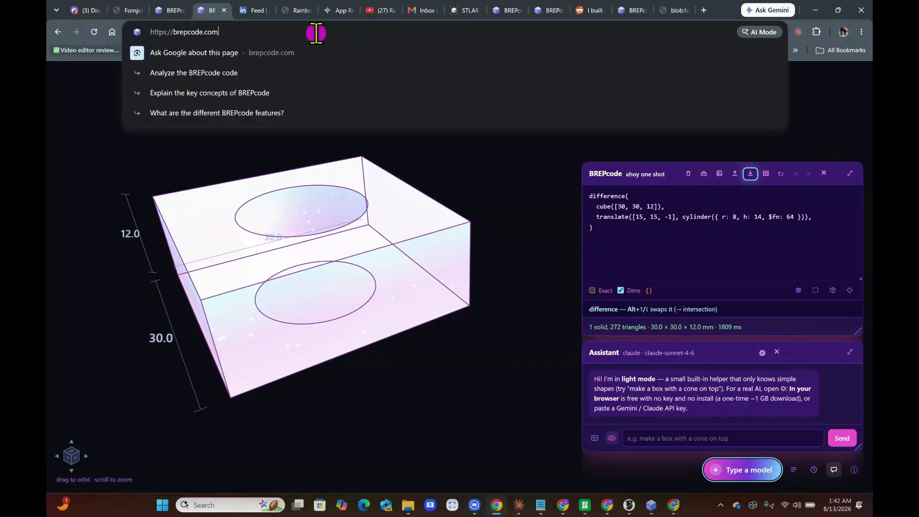
text(/m/)
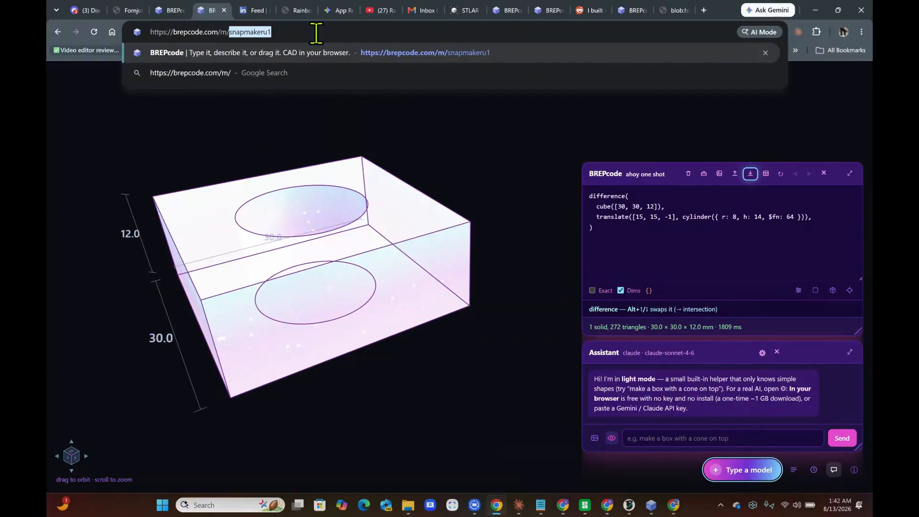
key(Return)
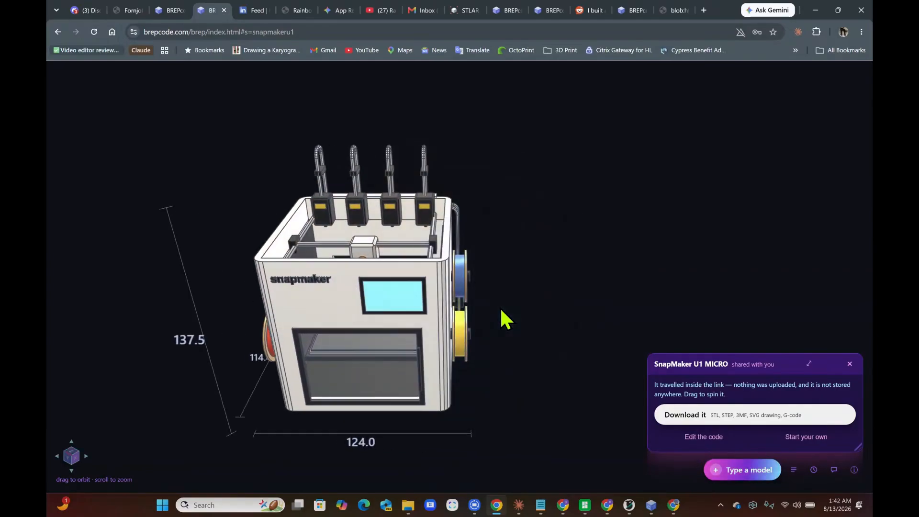
mouse_move(519, 361)
mouse_down()
mouse_move(492, 348)
mouse_move(567, 312)
mouse_move(637, 317)
mouse_move(650, 341)
mouse_move(539, 346)
mouse_move(503, 334)
mouse_move(515, 364)
mouse_up()
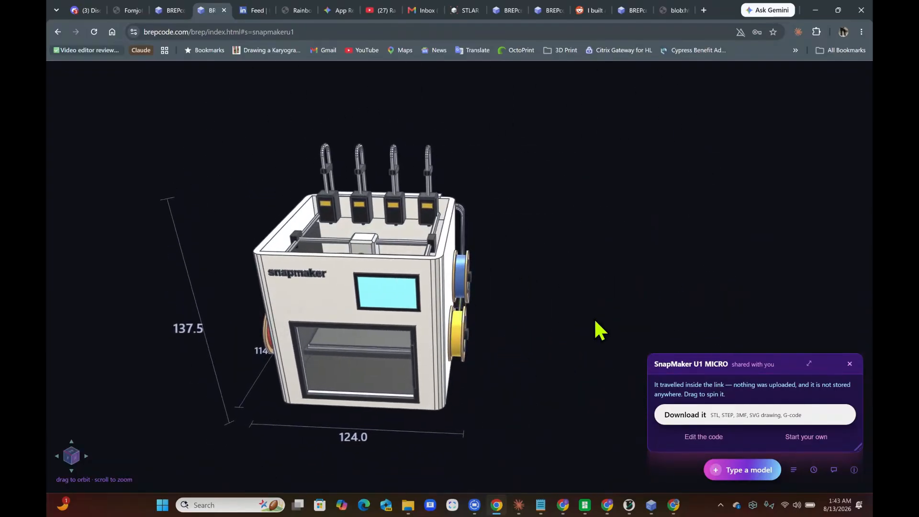
click(652, 507)
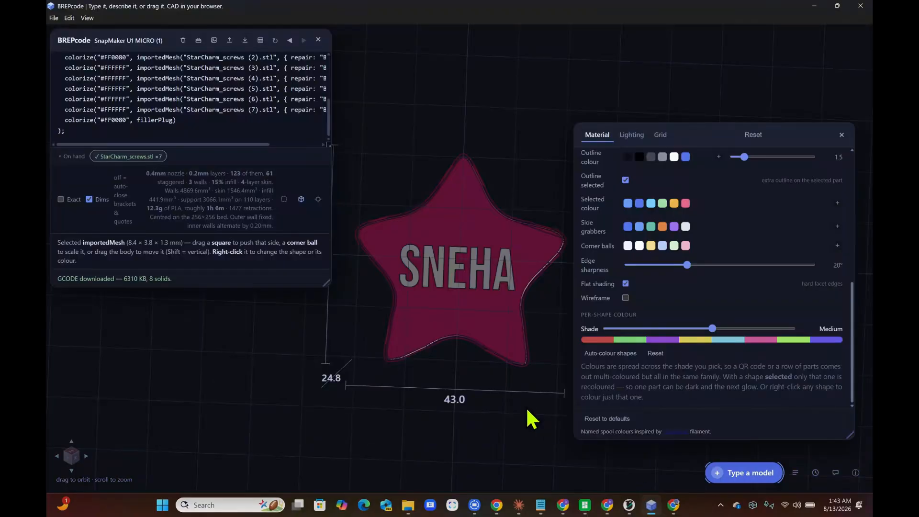